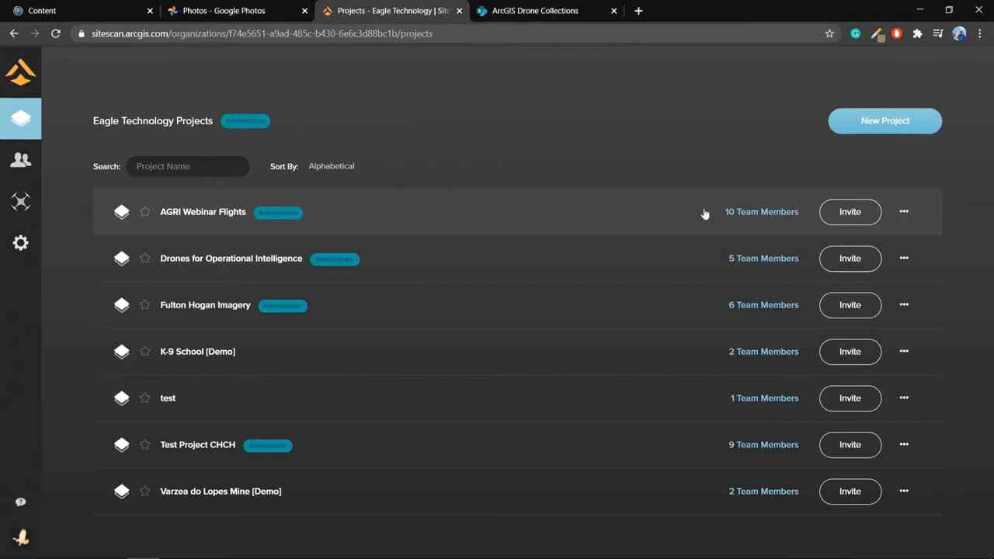
# Step: Review the team members, fleet vehicles and batteries, then bring up the Red zone 3D flight map
pyautogui.click(22, 165)
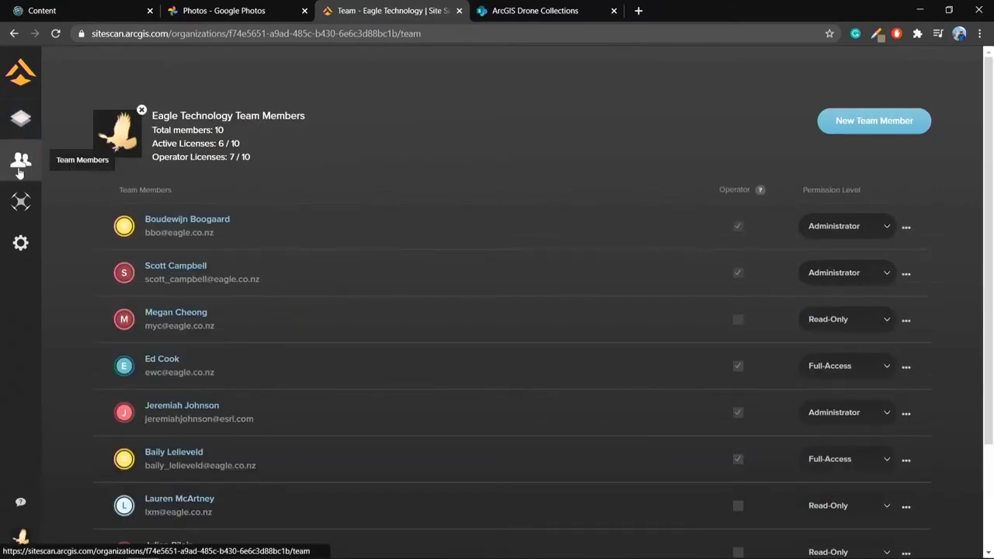
pyautogui.click(20, 204)
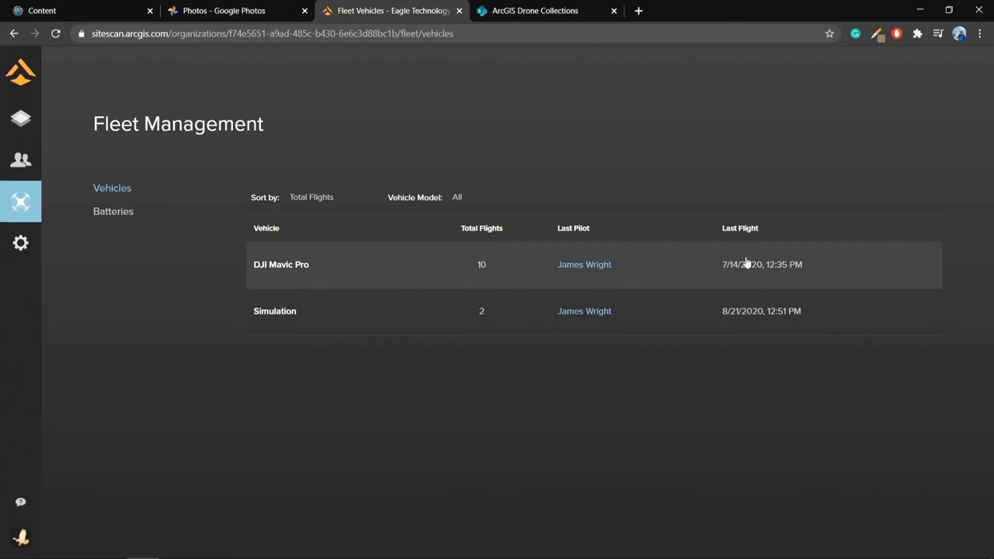
pyautogui.click(111, 221)
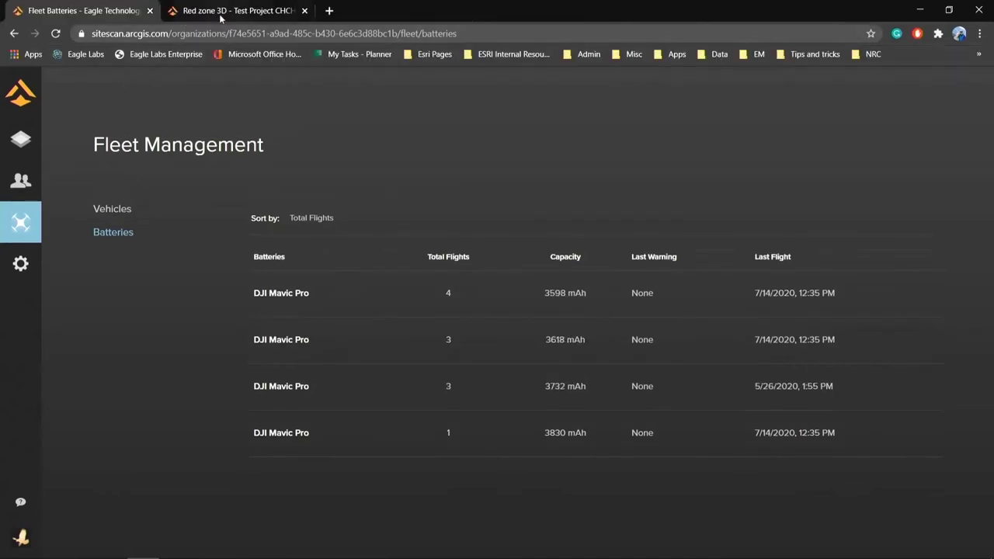
pyautogui.click(223, 14)
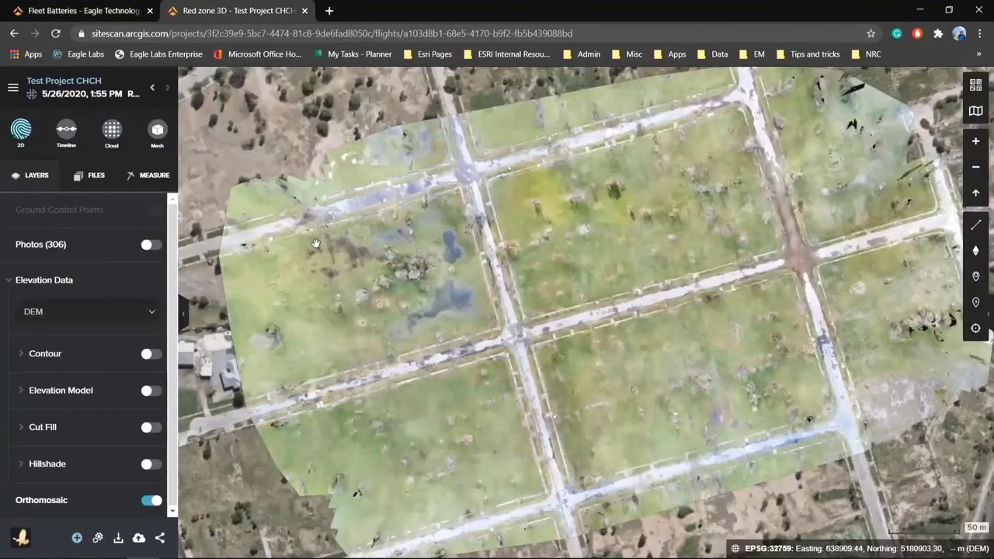
pyautogui.scroll(-2, 332, 285)
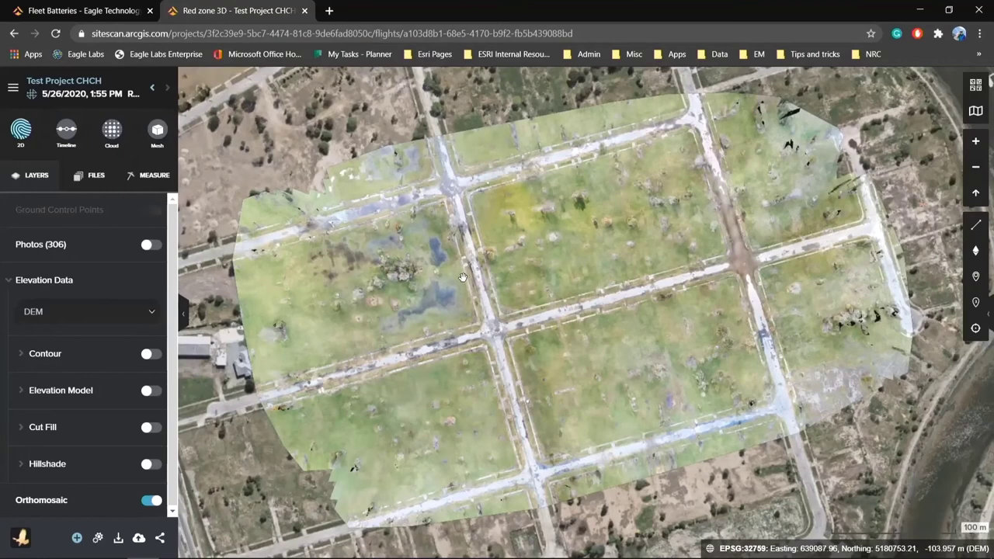
pyautogui.scroll(-1, 466, 280)
pyautogui.moveTo(576, 276); pyautogui.dragTo(546, 296)
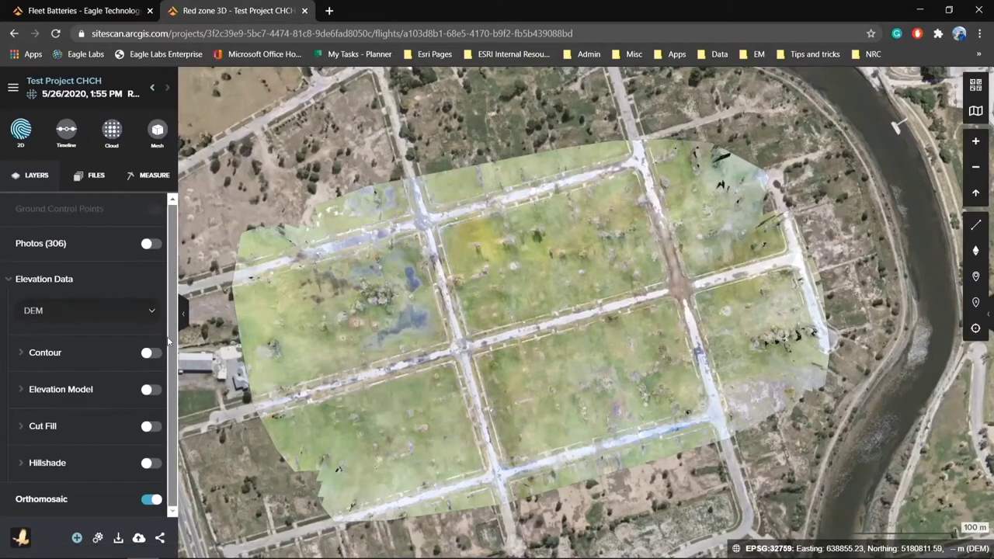
pyautogui.click(147, 391)
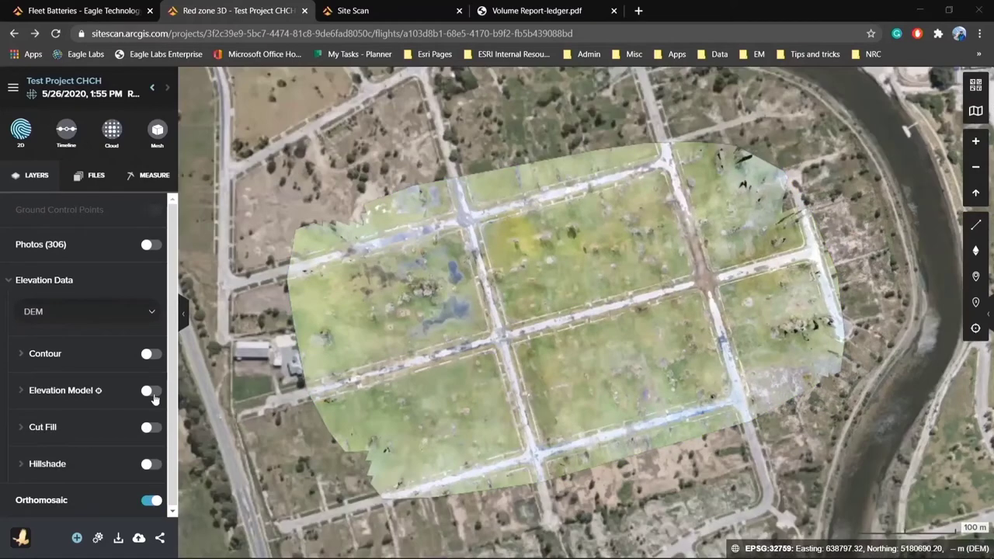
pyautogui.moveTo(576, 347); pyautogui.dragTo(547, 357)
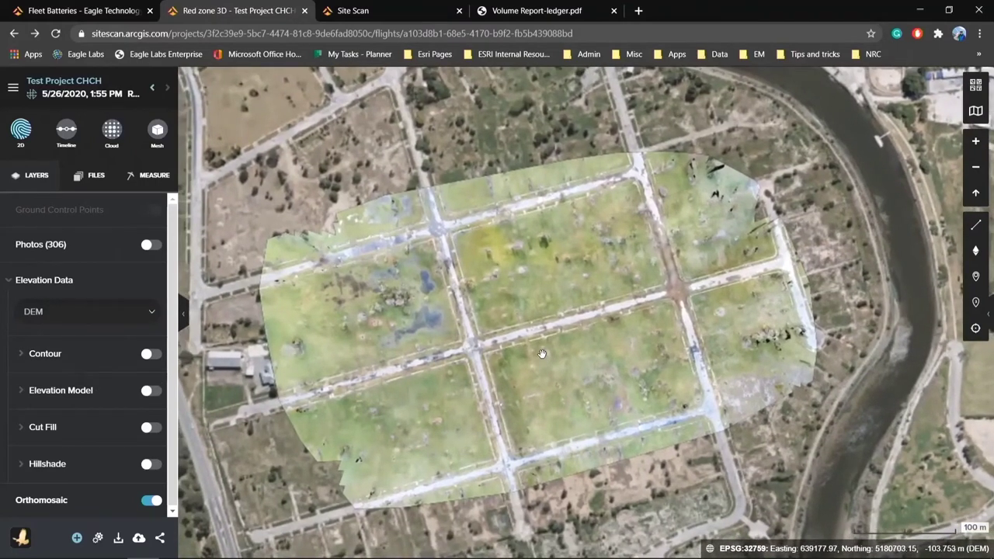
pyautogui.scroll(1, 541, 354)
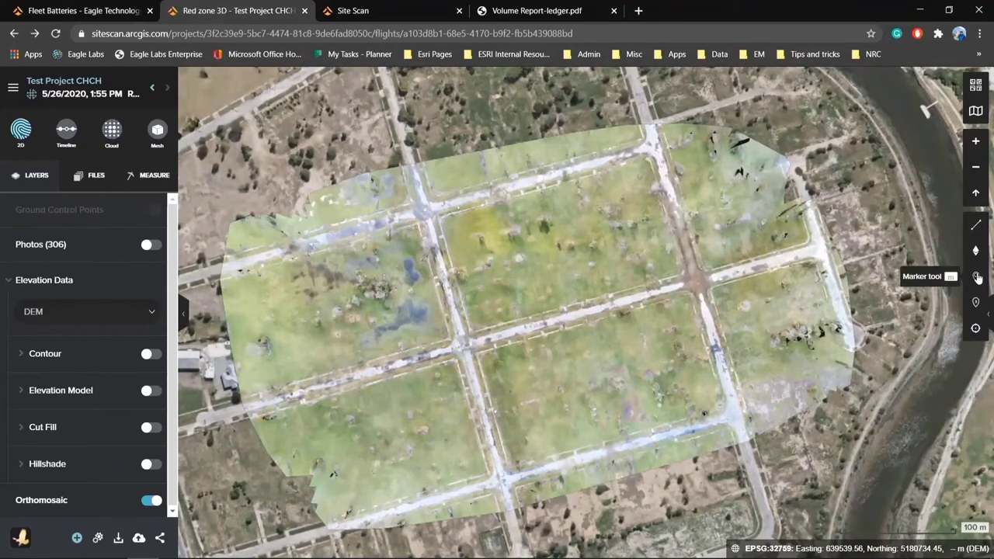
# Step: Trace a Line measurement along the diagonal road, giving 2020.08.26_d1 at 508.79 m total
pyautogui.click(976, 225)
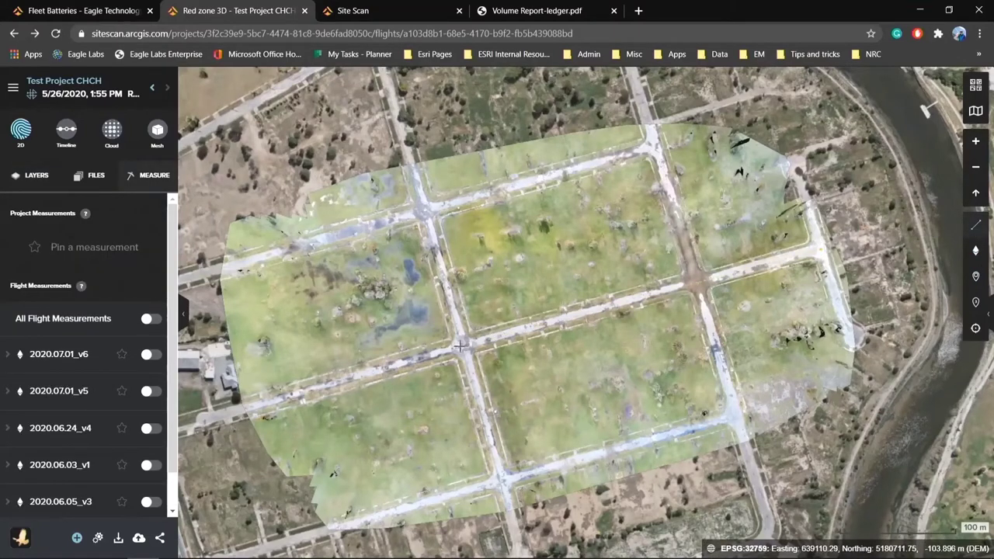
pyautogui.click(248, 407)
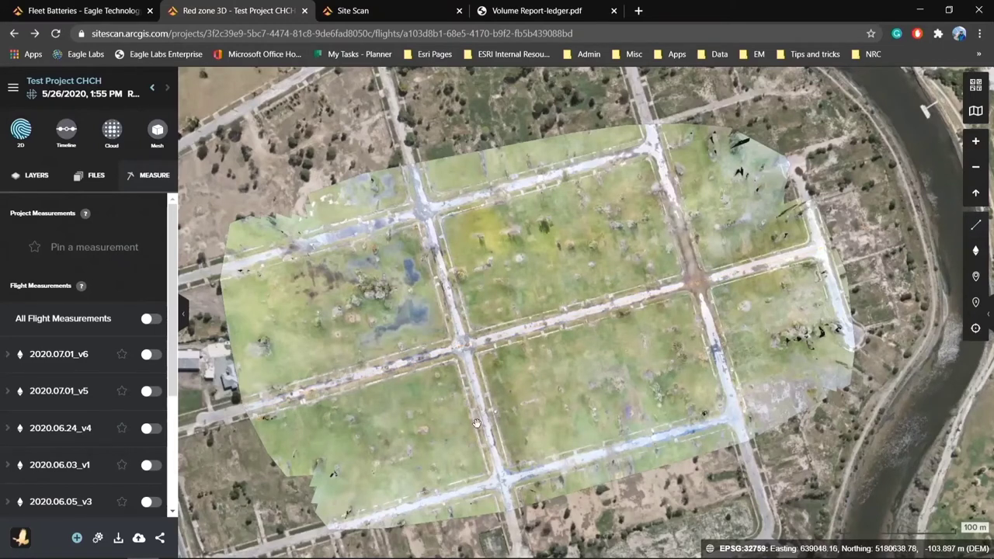
pyautogui.doubleClick(822, 250)
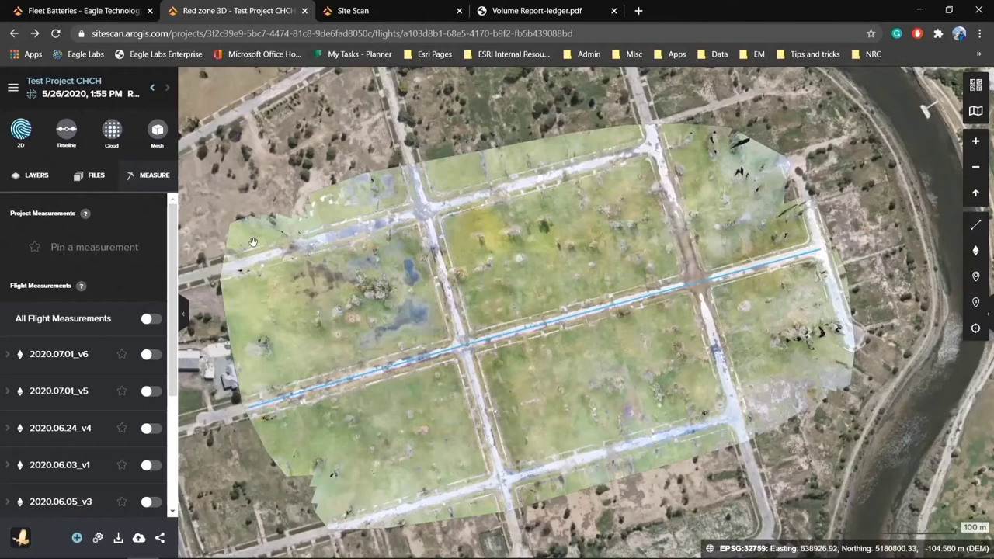
pyautogui.scroll(3, 353, 229)
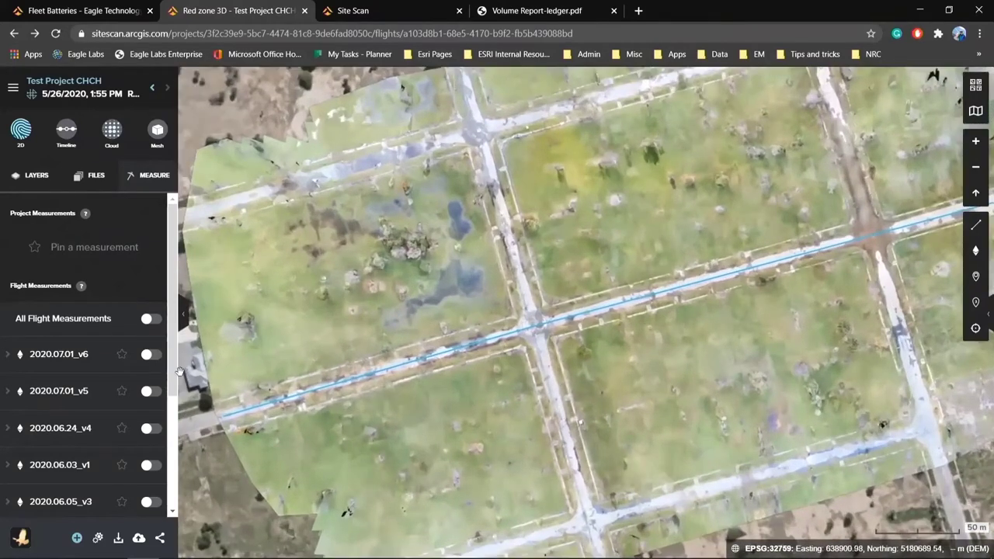
pyautogui.scroll(-2, 168, 470)
pyautogui.scroll(-1, 168, 469)
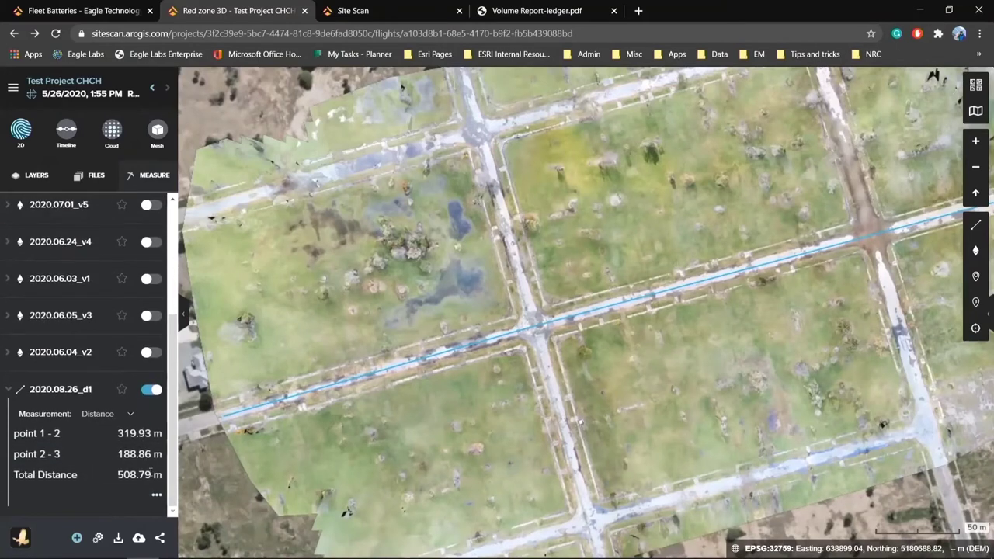
pyautogui.scroll(1, 171, 429)
pyautogui.moveTo(172, 429); pyautogui.dragTo(171, 375)
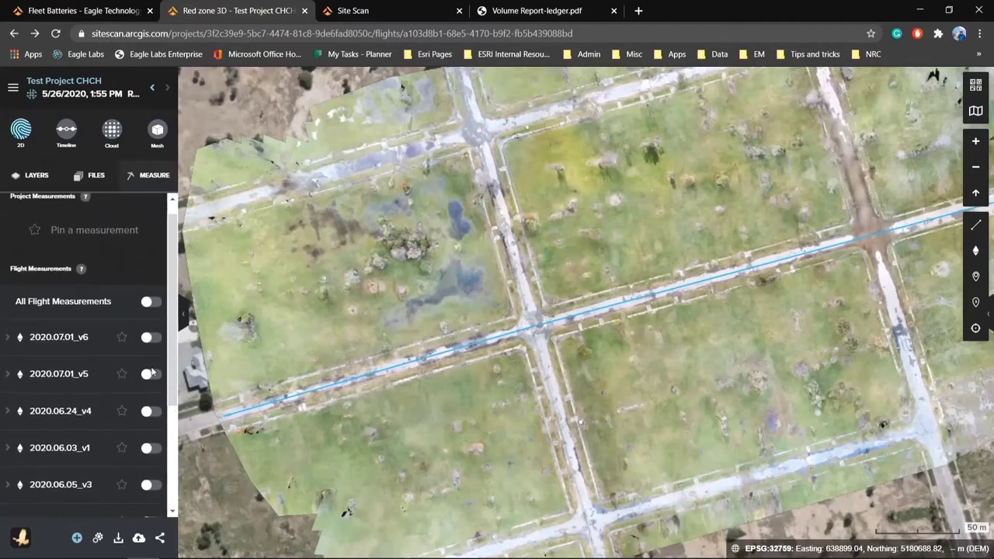
# Step: Show the 2020.06.24_v4 volume over the wooded patch: 2,011.19 m³ cut, 30.83 m³ fill
pyautogui.click(150, 410)
pyautogui.scroll(3, 388, 259)
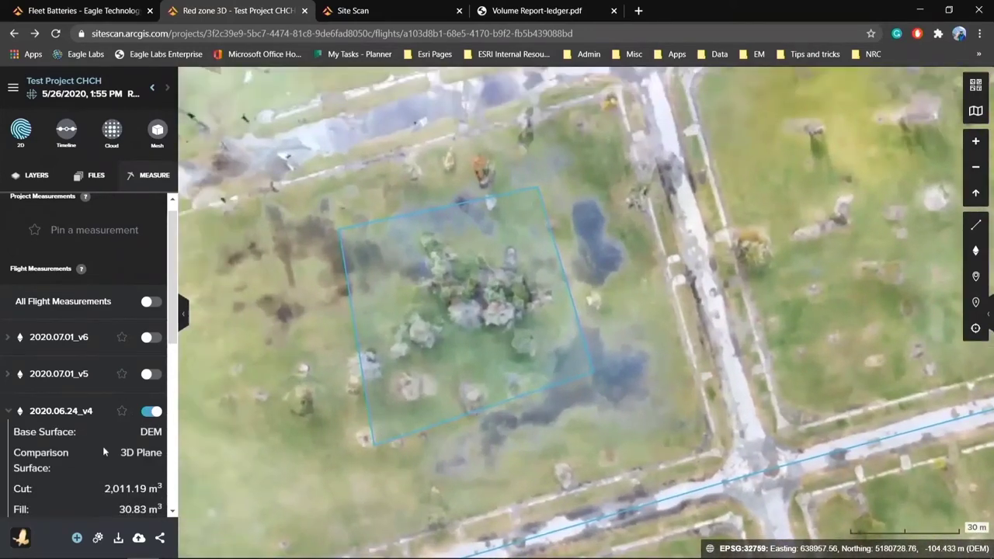
pyautogui.scroll(-5, 102, 446)
pyautogui.scroll(2, 110, 381)
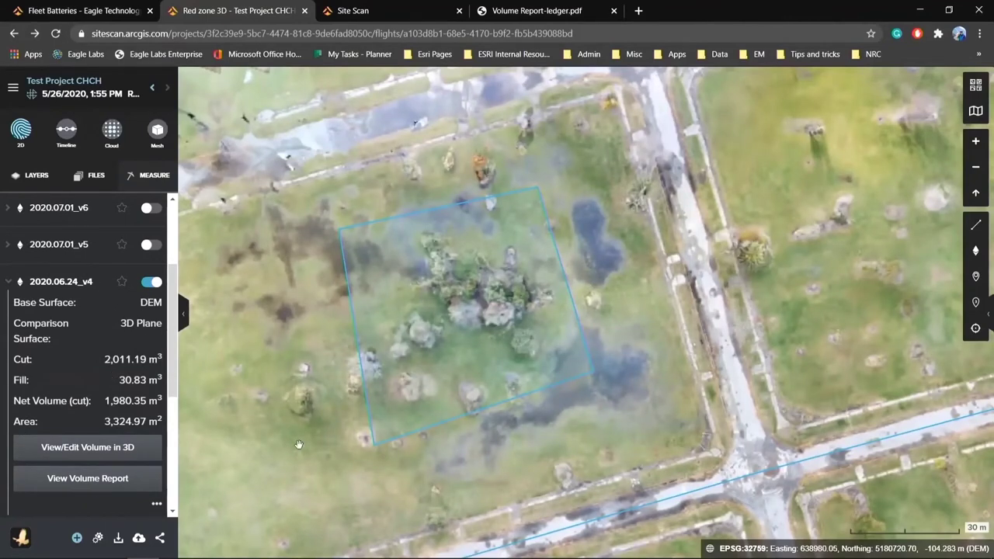
pyautogui.scroll(2, 375, 372)
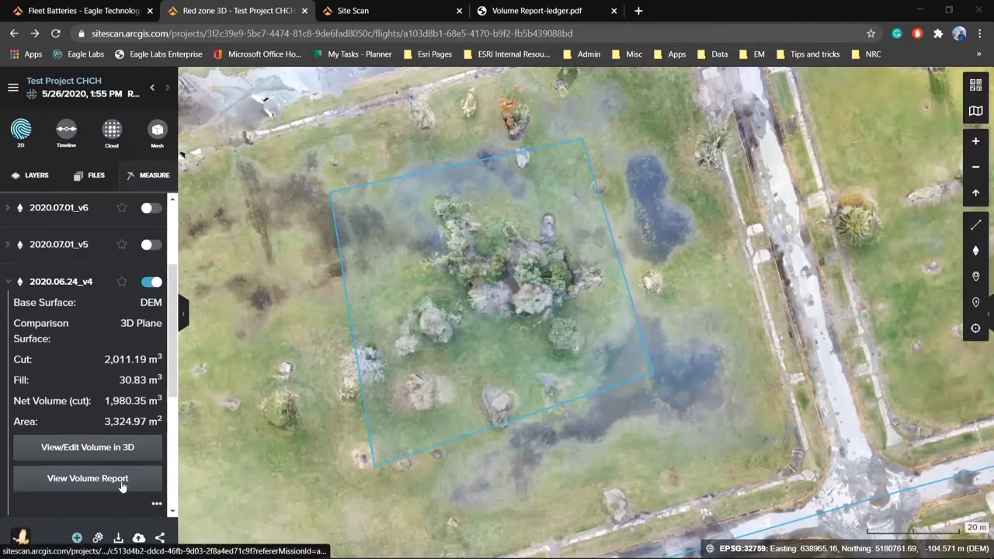
pyautogui.click(528, 11)
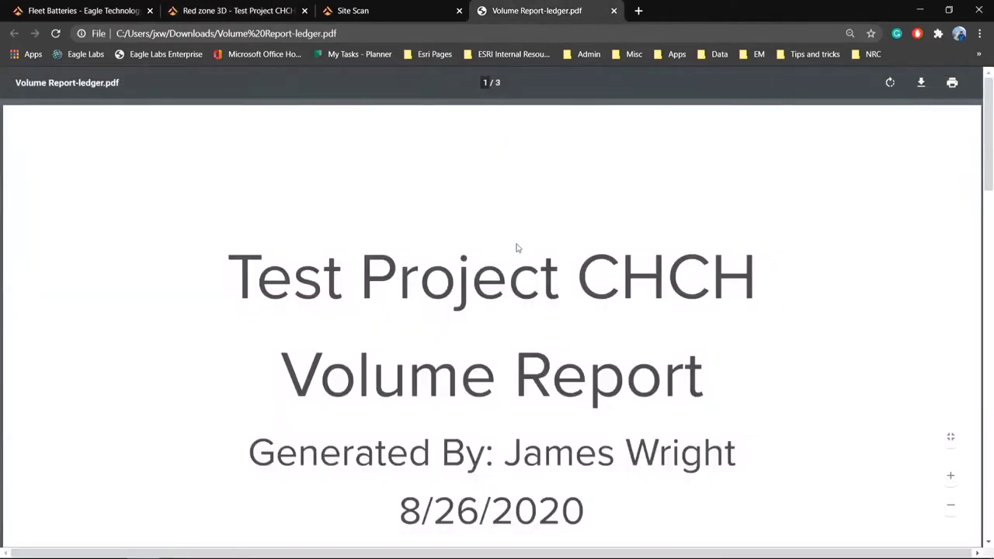
# Step: Scroll through the Volume Report PDF's volume table and images, then return to the point cloud
pyautogui.scroll(-5, 517, 247)
pyautogui.scroll(-3, 521, 251)
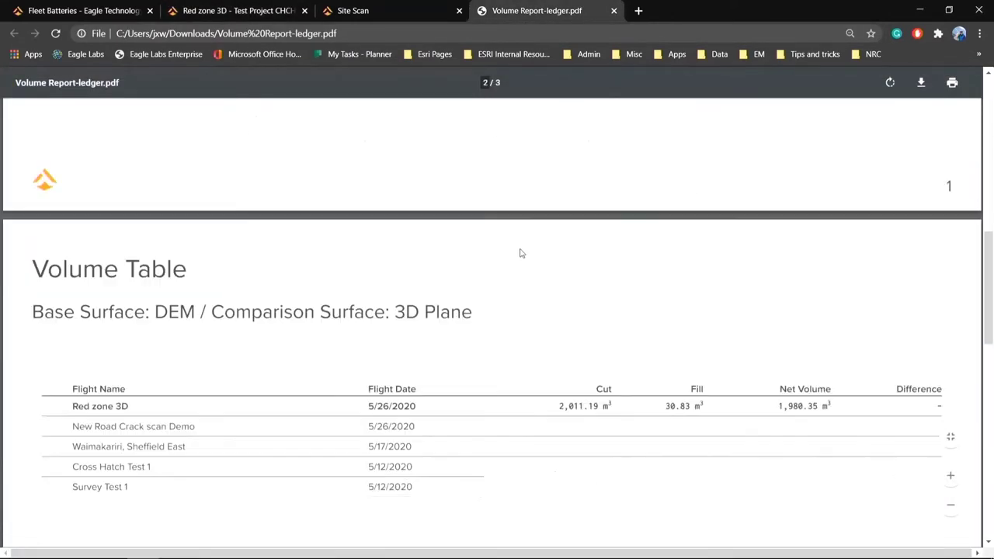
pyautogui.scroll(-2, 516, 263)
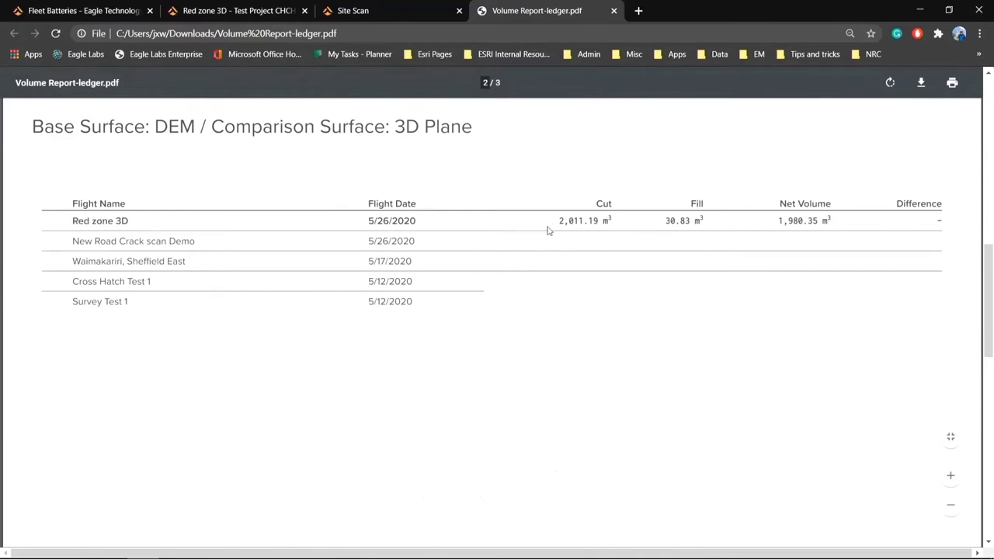
pyautogui.scroll(-6, 548, 229)
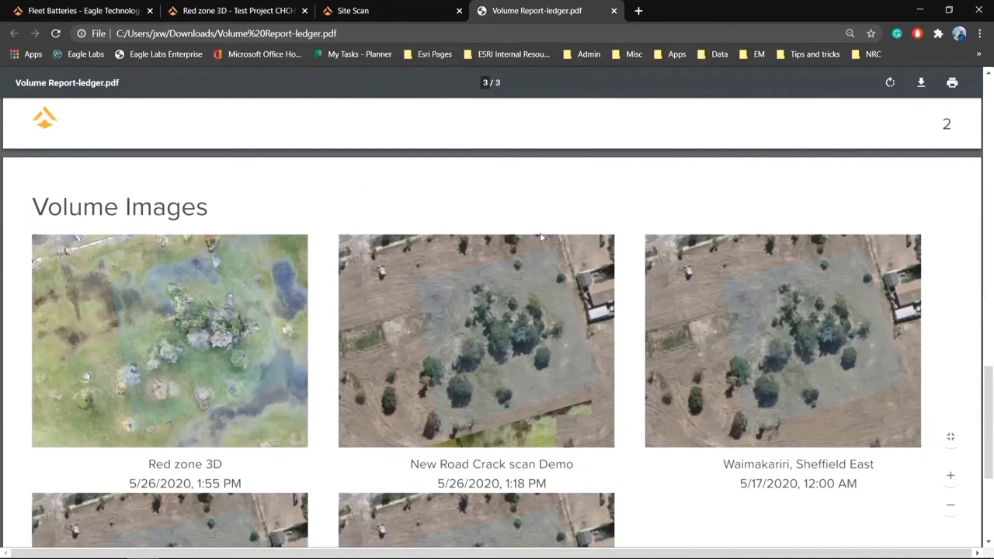
pyautogui.scroll(-1, 229, 320)
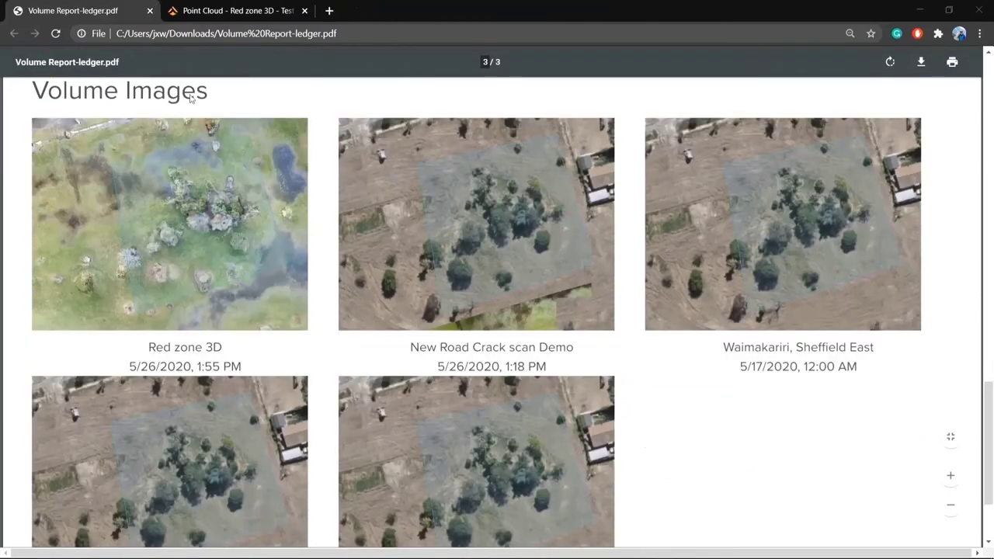
pyautogui.click(208, 13)
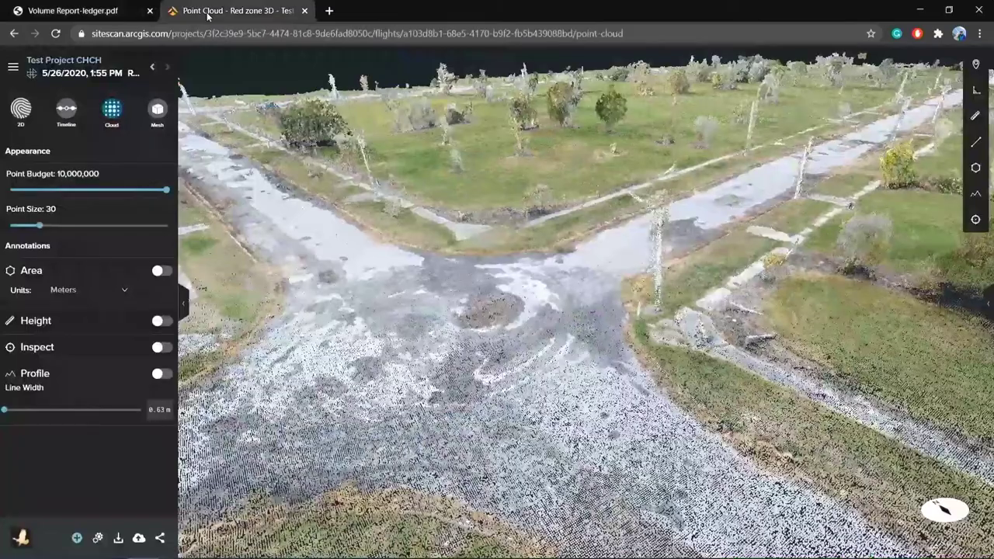
# Step: Orbit the point cloud down to road level and enable Inspect to show nearby drone photos
pyautogui.moveTo(471, 388); pyautogui.dragTo(416, 341)
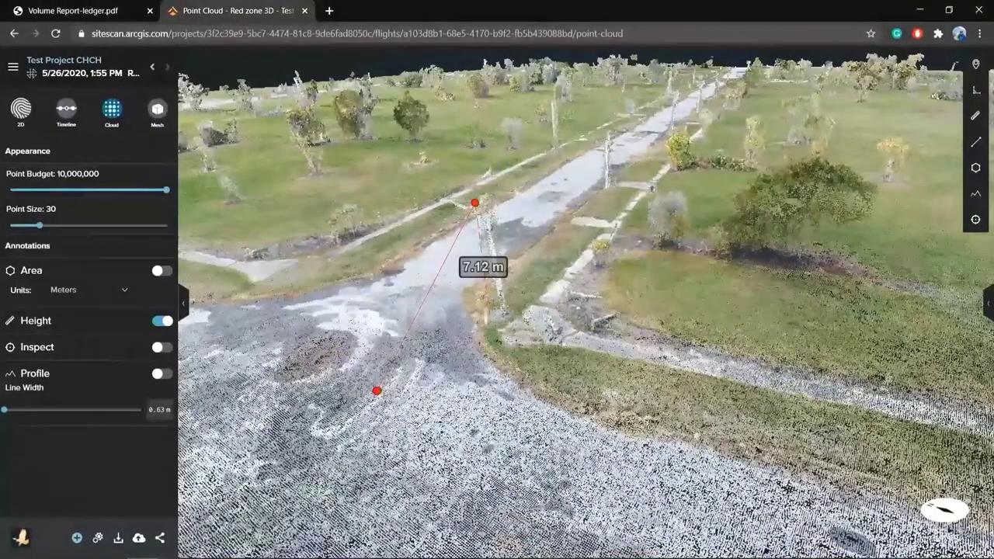
pyautogui.moveTo(646, 351); pyautogui.dragTo(546, 330)
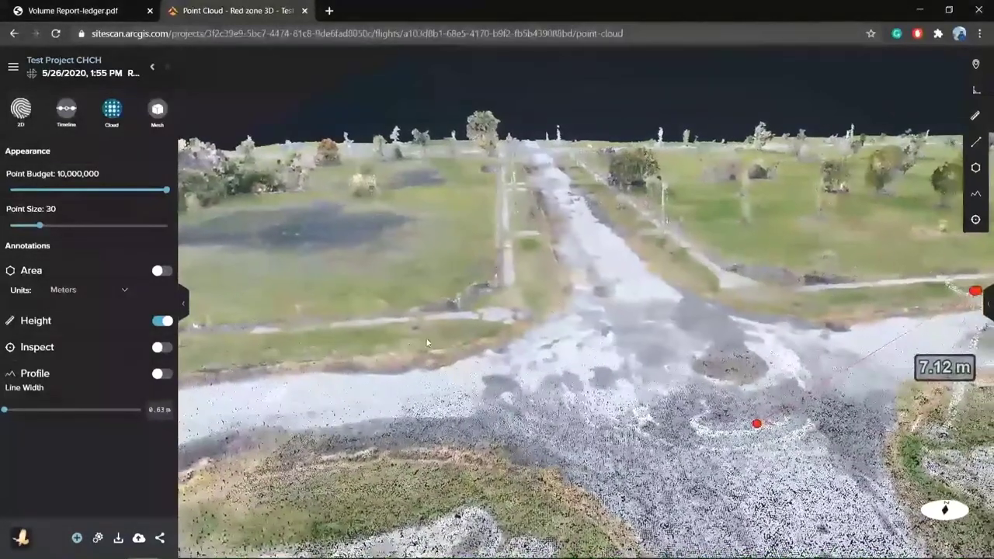
pyautogui.click(161, 347)
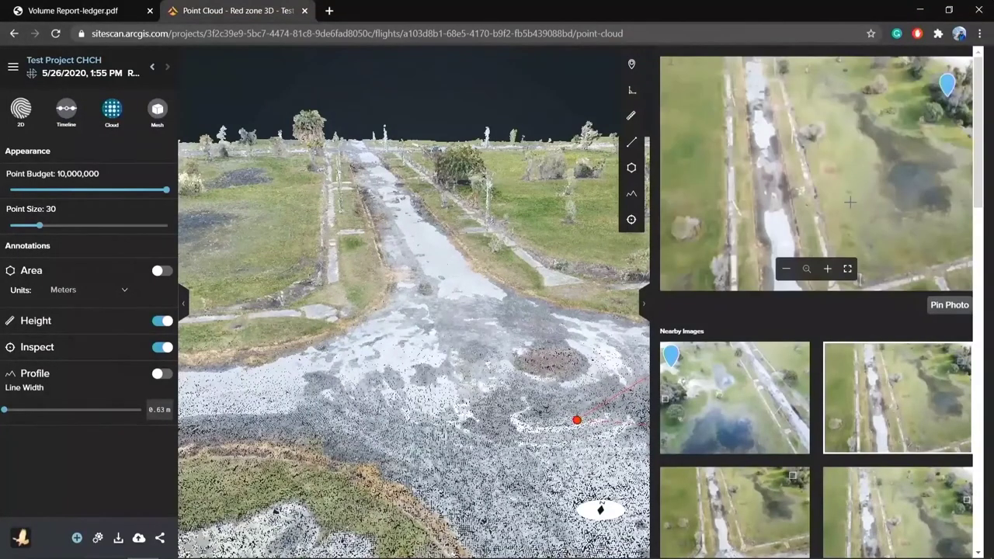
# Step: Pin the first nearby aerial photo of the pond, zoom it, and share to ArcGIS Online
pyautogui.click(714, 408)
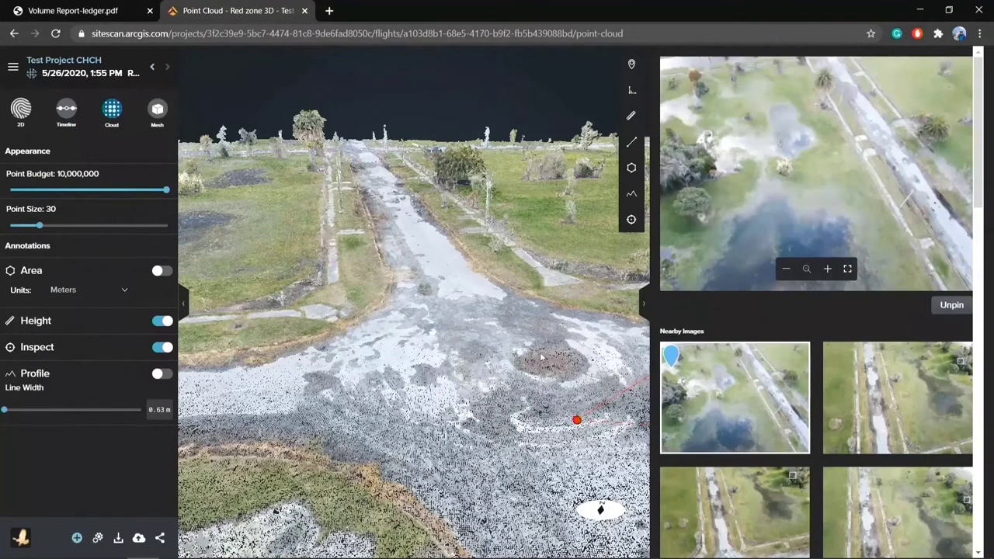
pyautogui.scroll(5, 792, 170)
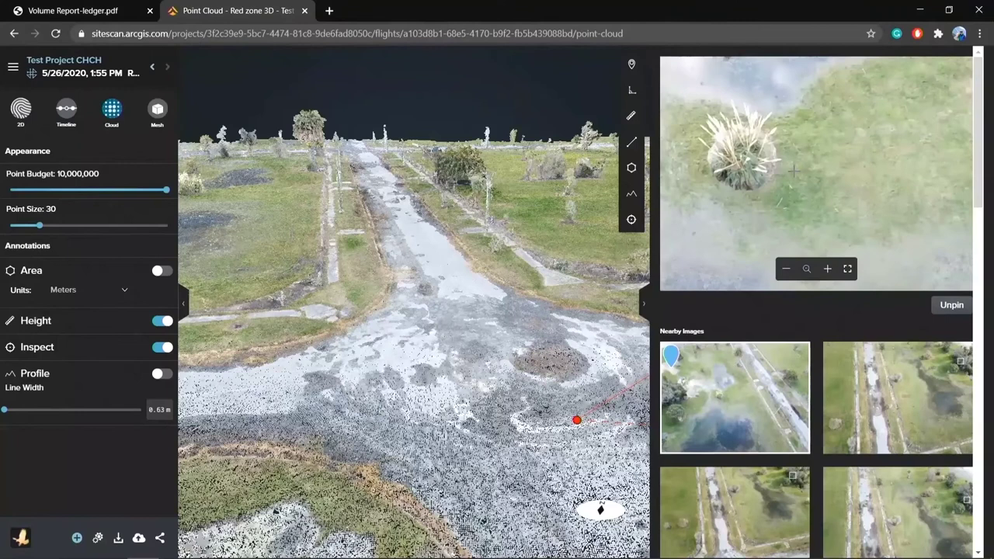
pyautogui.scroll(-8, 792, 170)
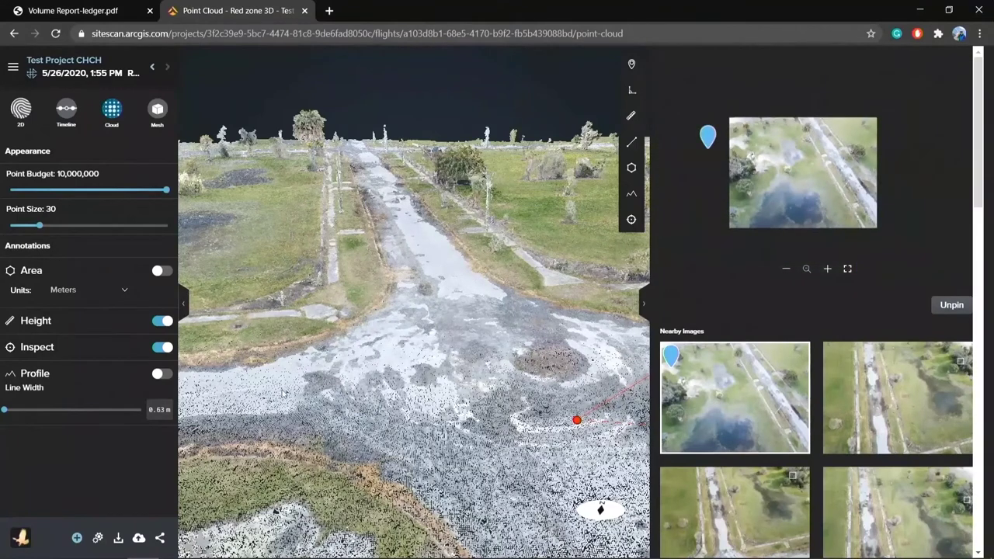
pyautogui.click(139, 538)
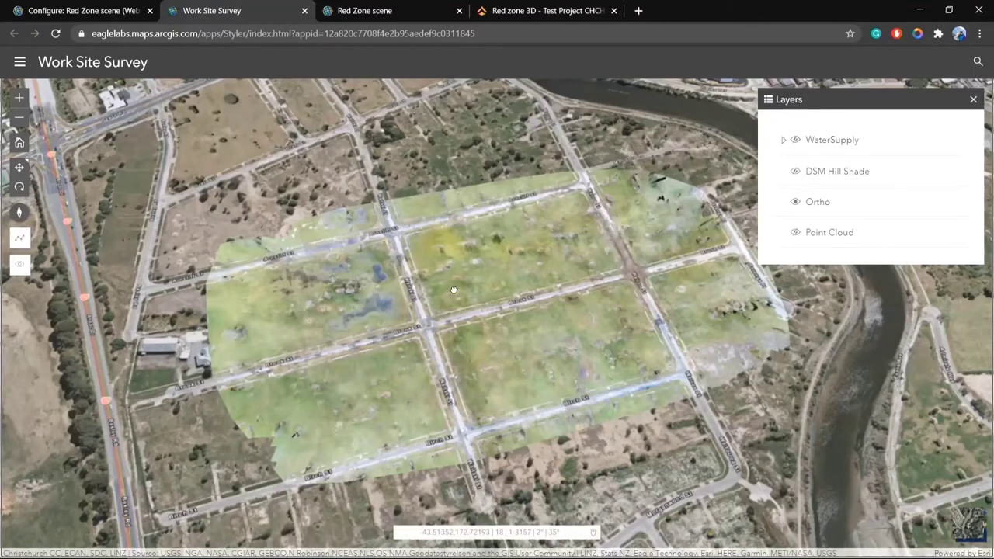
# Step: Toggle the DSM Hill Shade layer and rotate the scene so the streets run horizontally
pyautogui.scroll(-3, 455, 294)
pyautogui.scroll(5, 455, 294)
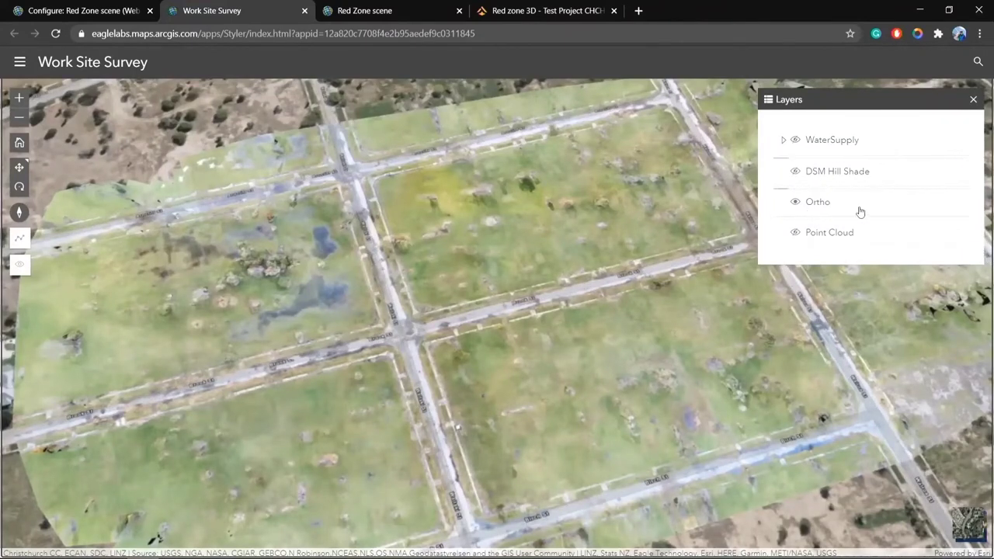
pyautogui.click(794, 175)
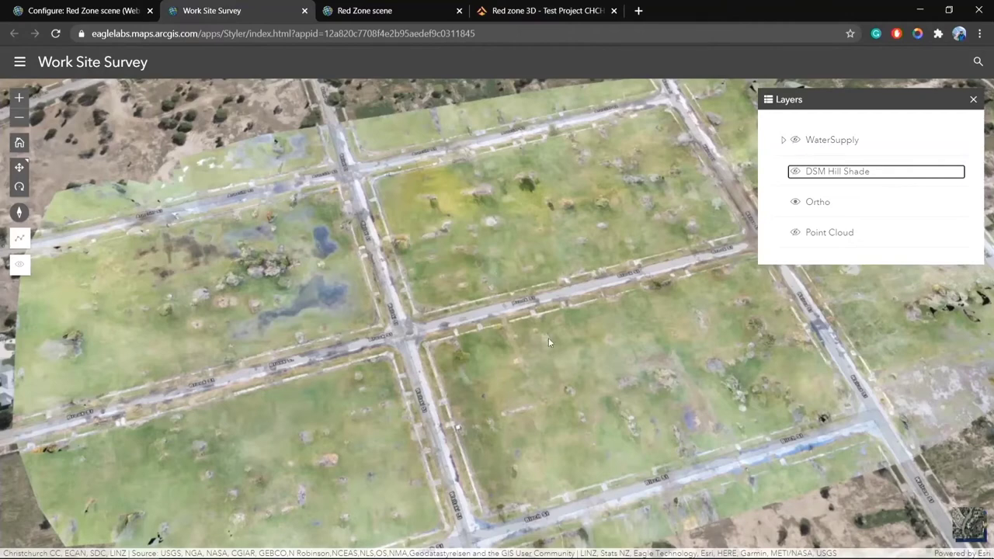
pyautogui.moveTo(548, 342); pyautogui.dragTo(586, 285, button='right')
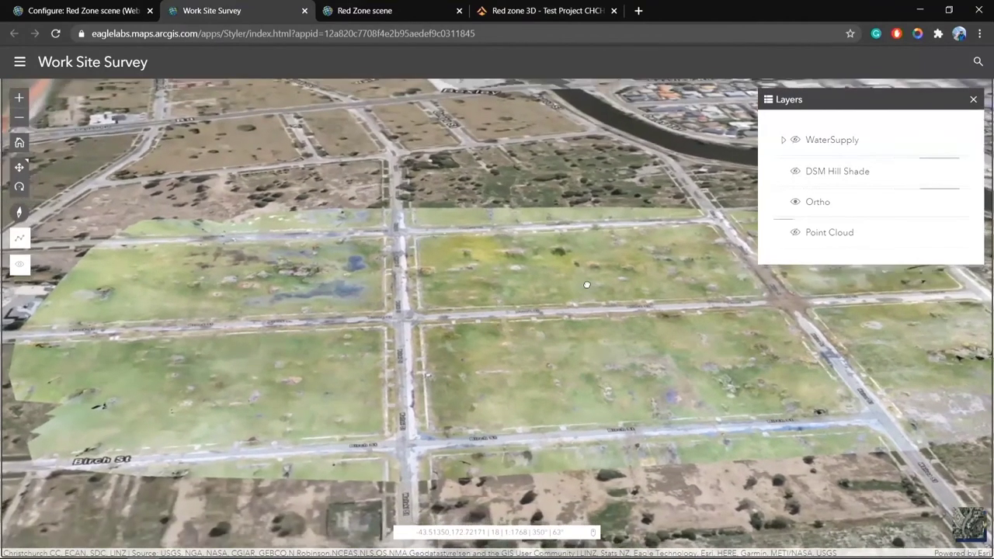
# Step: Turn on the WaterSupply layer so pipes and fittings appear over the orthomosaic
pyautogui.click(795, 142)
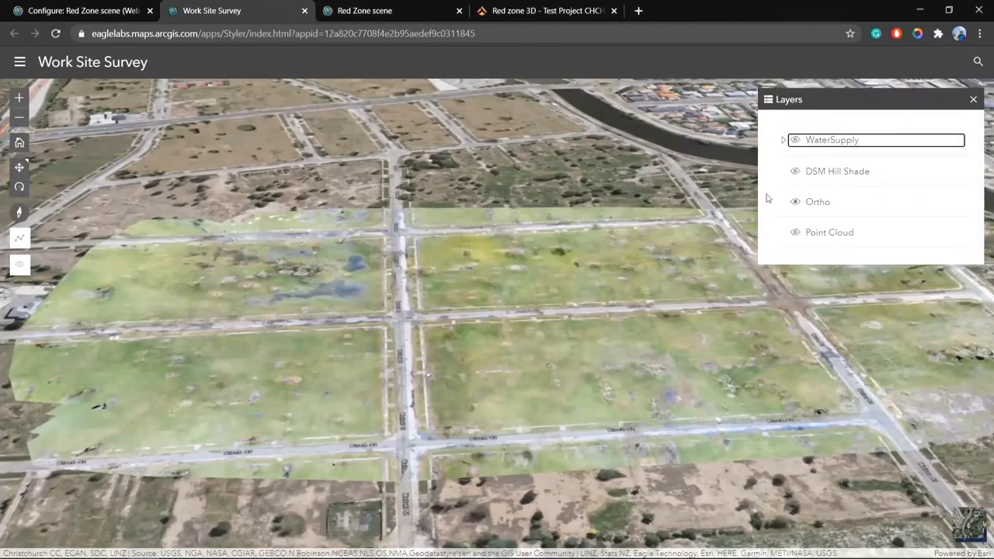
pyautogui.click(794, 144)
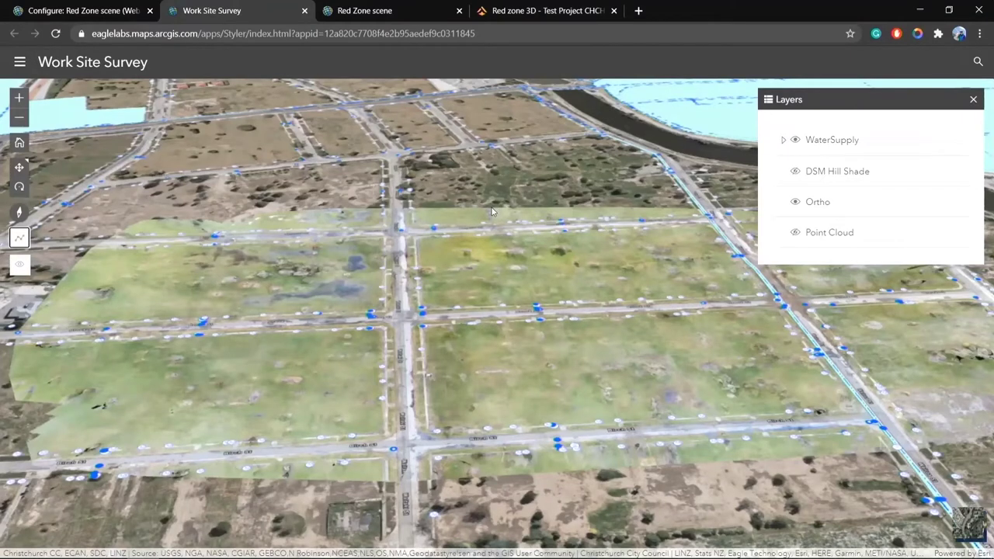
pyautogui.click(19, 238)
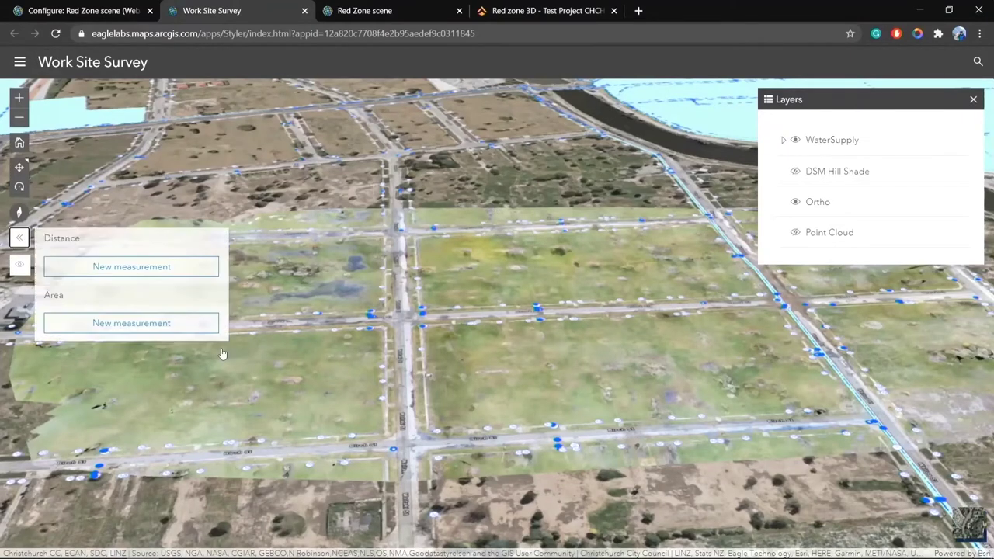
# Step: Measure the four-corner parcel right of the central road: 5,328.52 m² area, 307.97 m perimeter
pyautogui.click(122, 323)
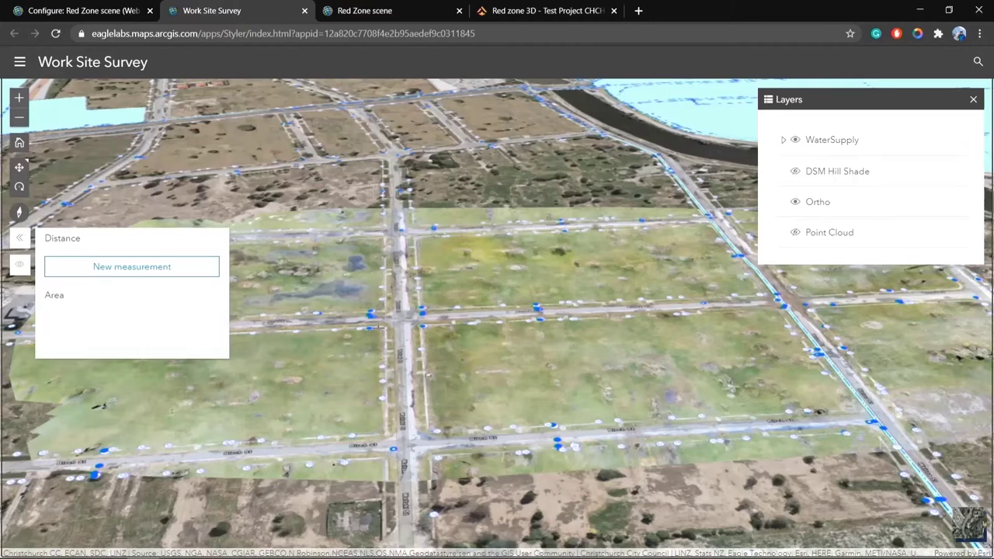
pyautogui.click(420, 325)
pyautogui.click(425, 429)
pyautogui.click(550, 426)
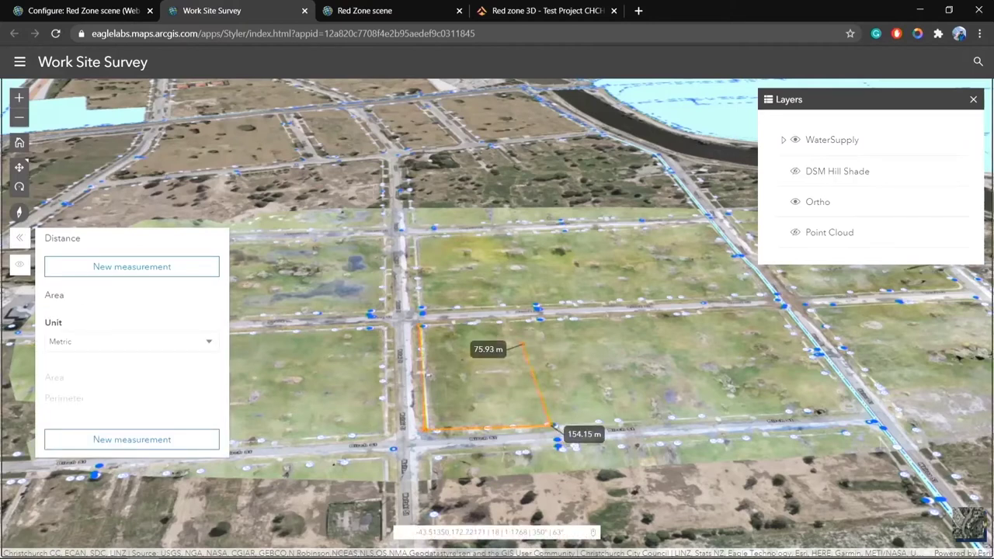
pyautogui.click(514, 320)
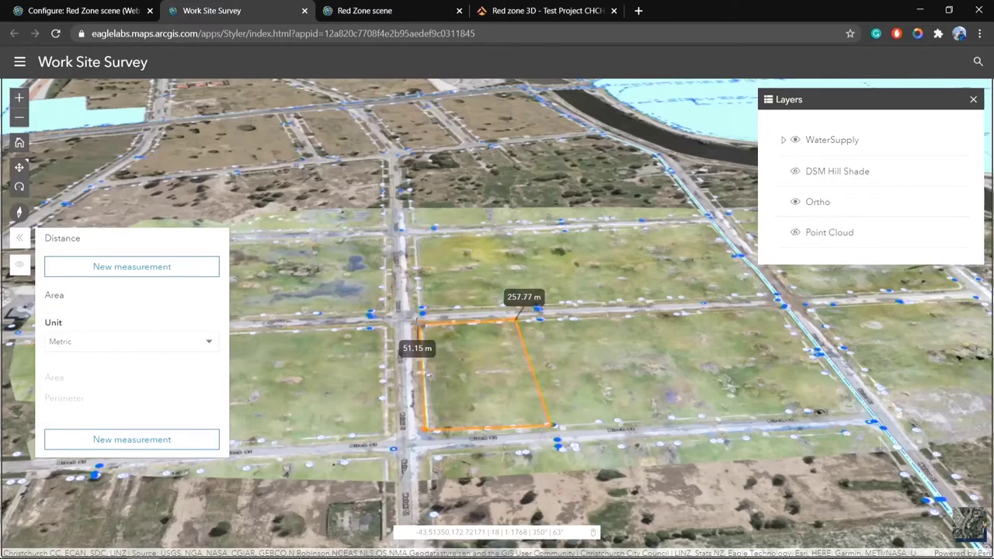
pyautogui.click(417, 325)
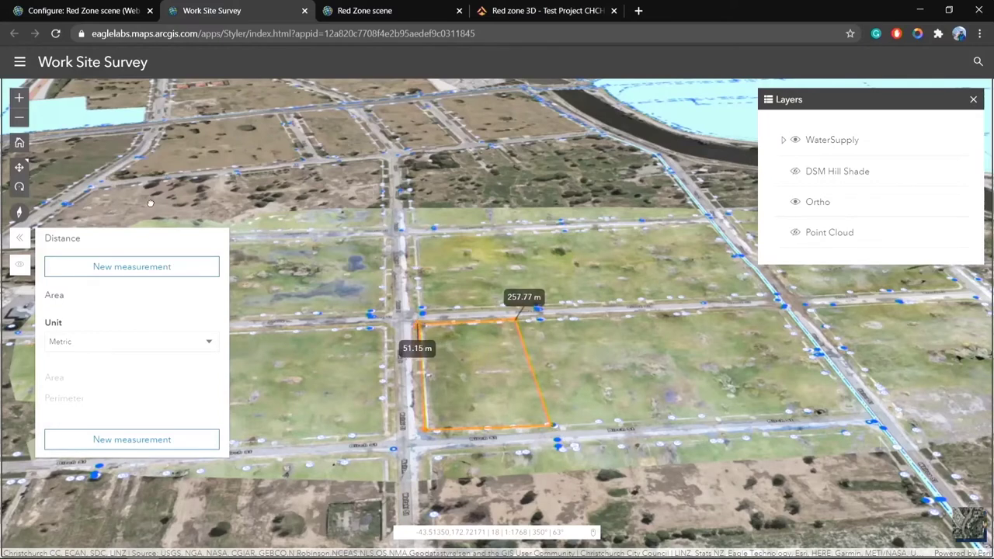
pyautogui.click(19, 63)
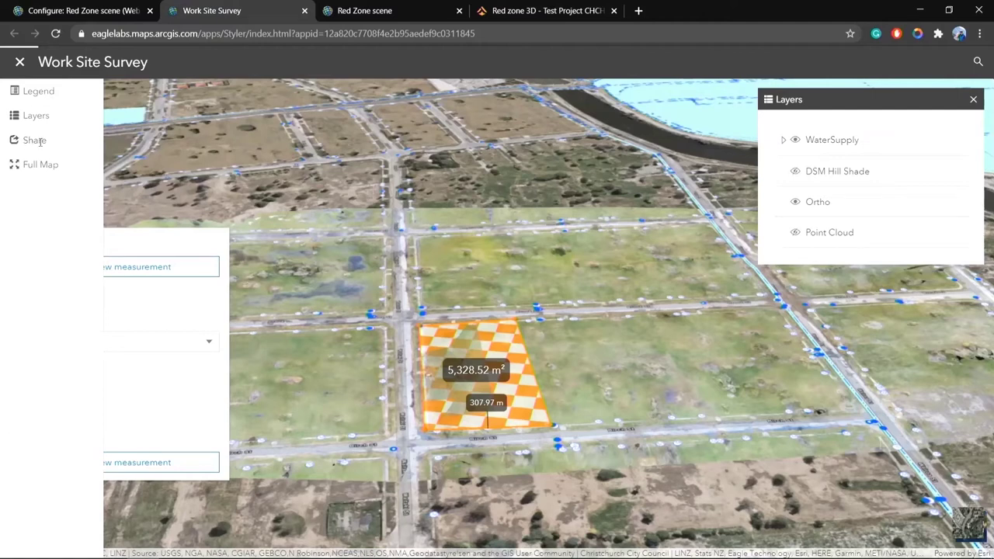
# Step: View the scene's share link, close it, and pan the measured parcel to the right
pyautogui.click(39, 141)
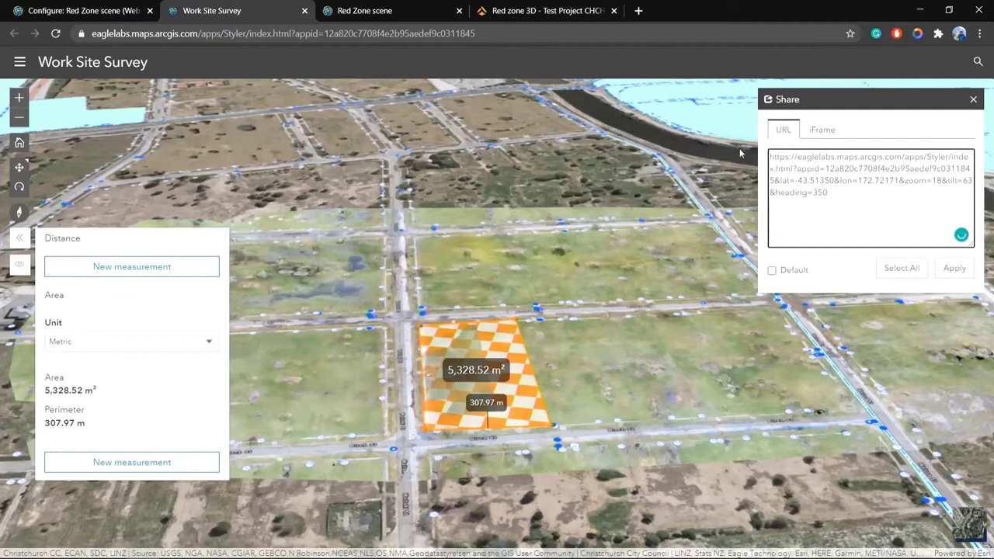
pyautogui.click(973, 99)
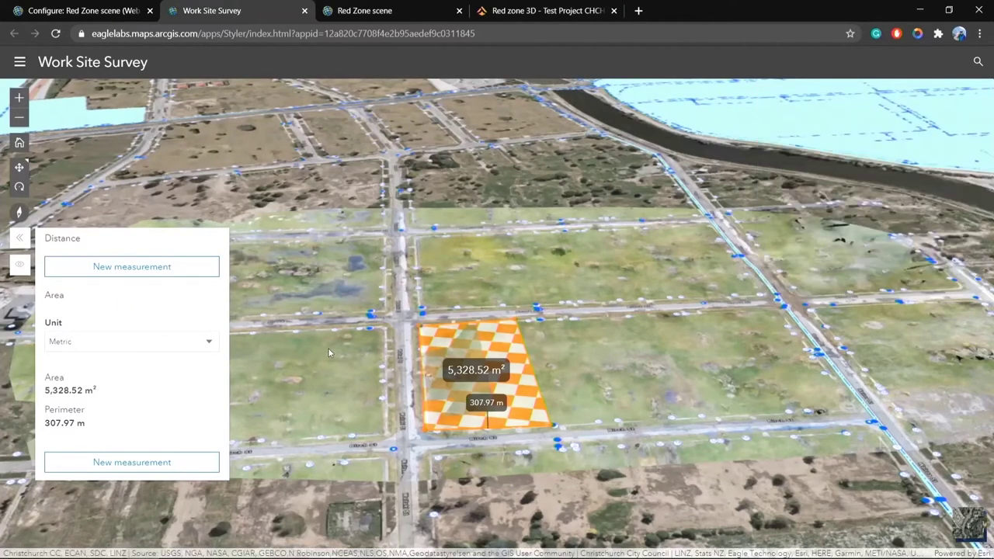
pyautogui.moveTo(329, 353); pyautogui.dragTo(404, 328)
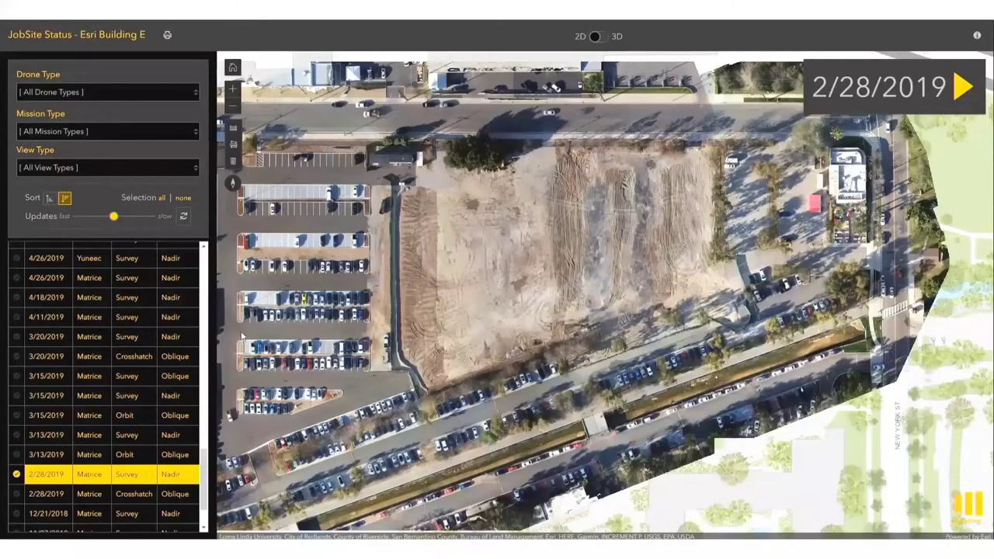
# Step: Show the 3/15/2019, 4/18/2019 and 10/7/2019 missions, then switch the site view to 3D
pyautogui.moveTo(202, 465)
pyautogui.mouseDown()
pyautogui.moveTo(203, 365)
pyautogui.moveTo(203, 465)
pyautogui.mouseUp()
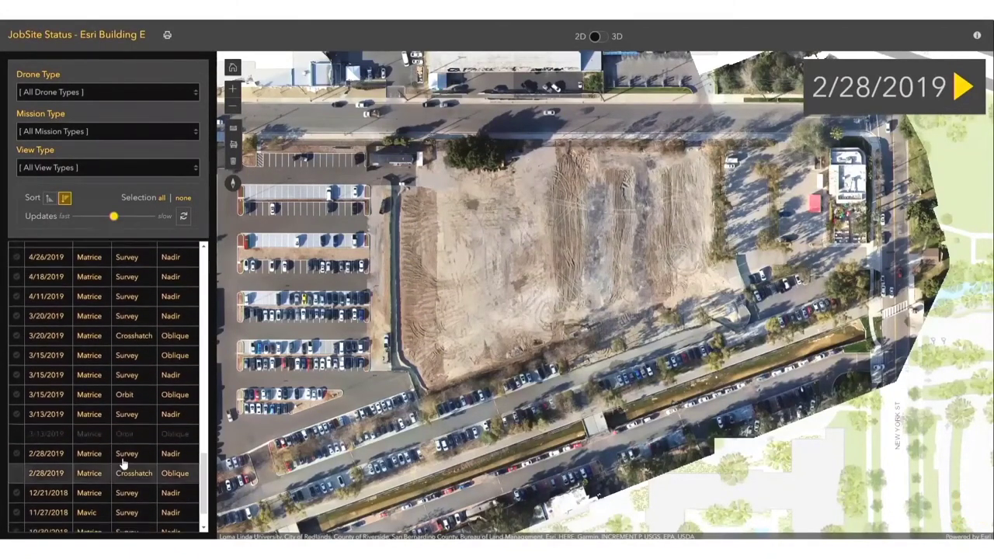
pyautogui.click(17, 395)
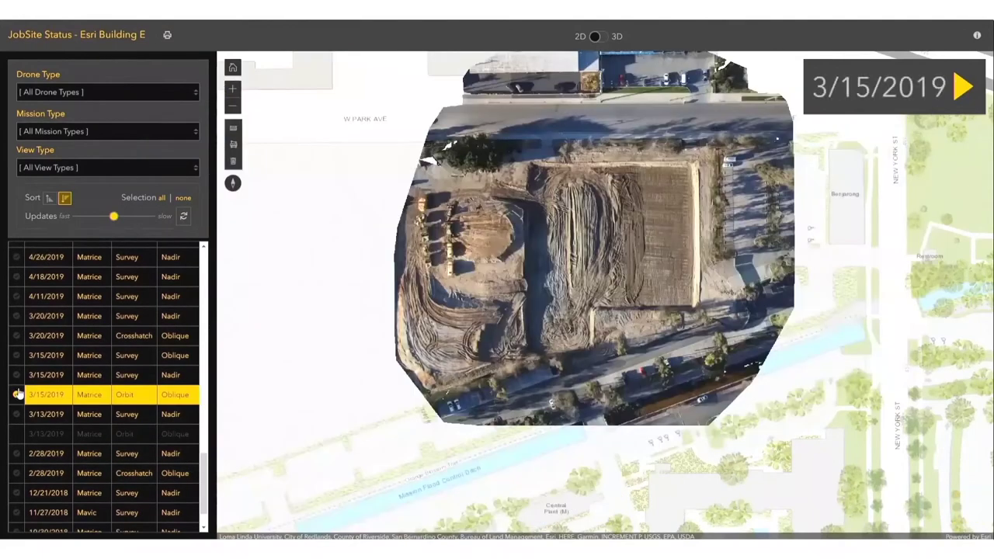
pyautogui.click(17, 277)
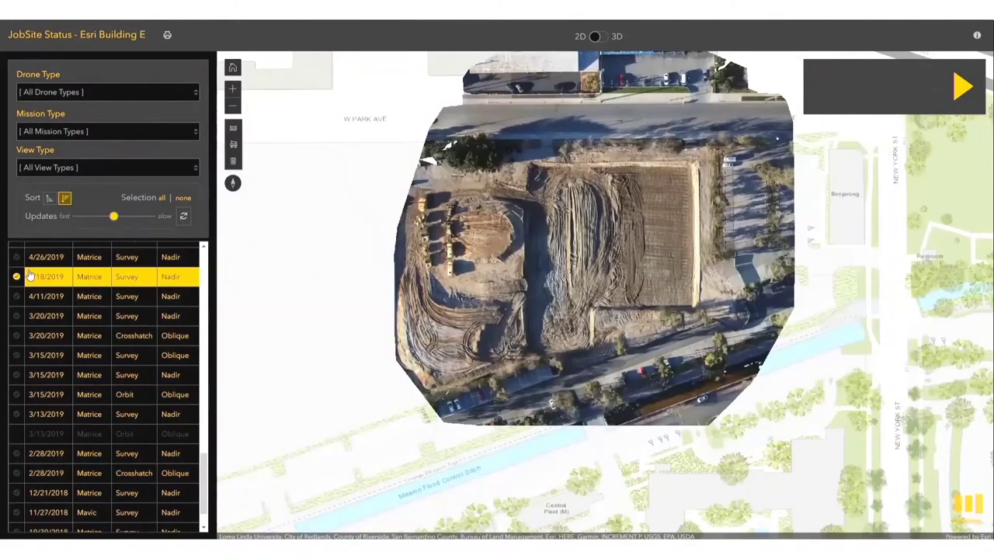
pyautogui.scroll(3, 512, 237)
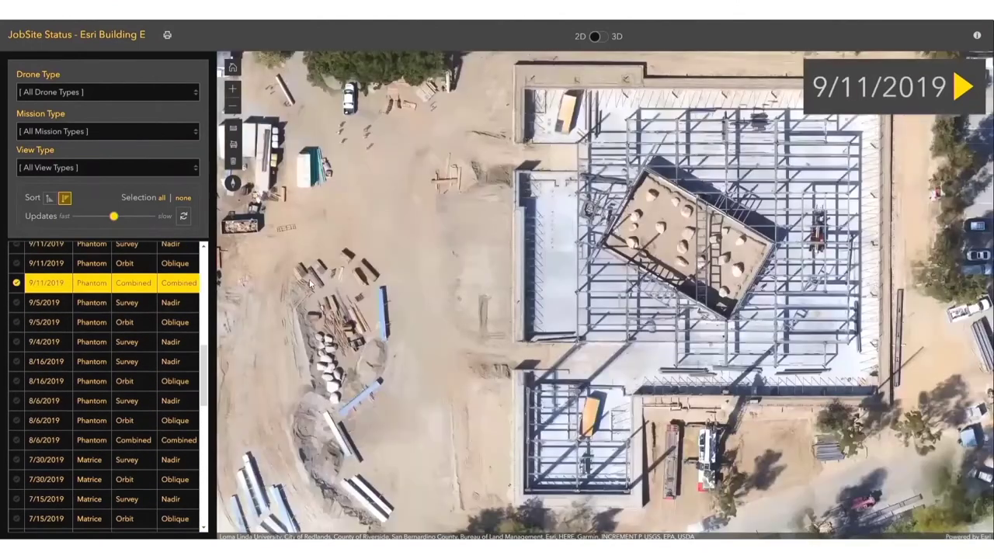
pyautogui.click(17, 251)
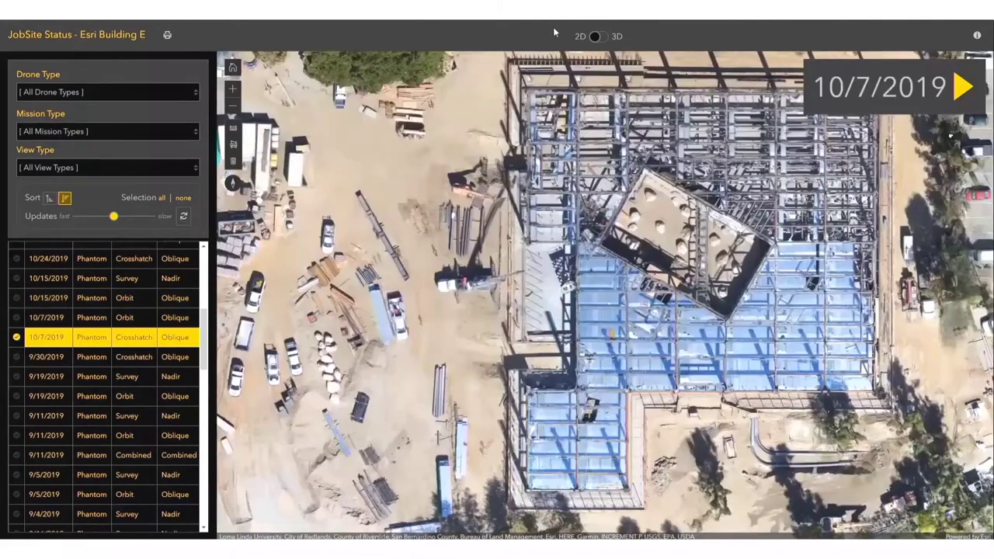
pyautogui.click(600, 38)
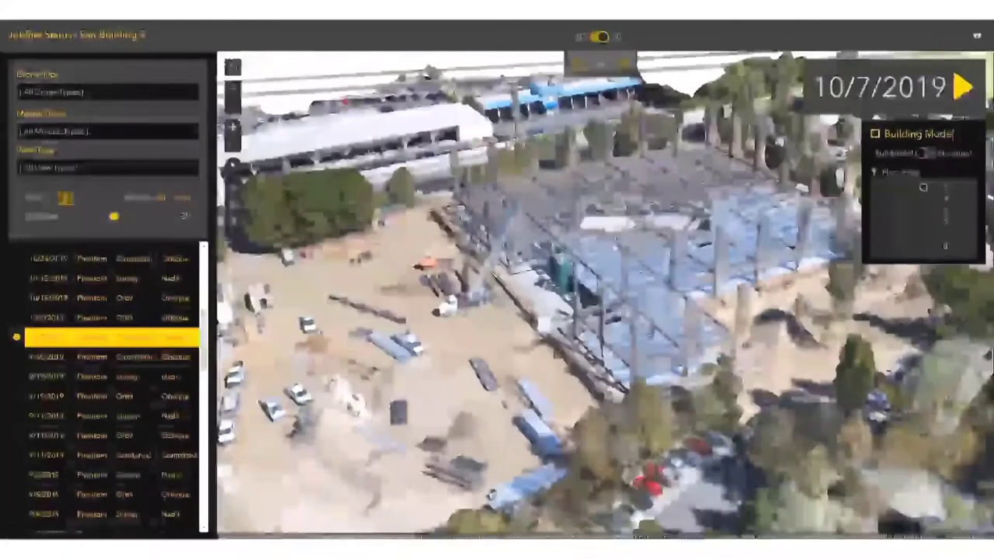
# Step: Preview the planned building model and its structural steel frame over the site, then hide it
pyautogui.click(874, 135)
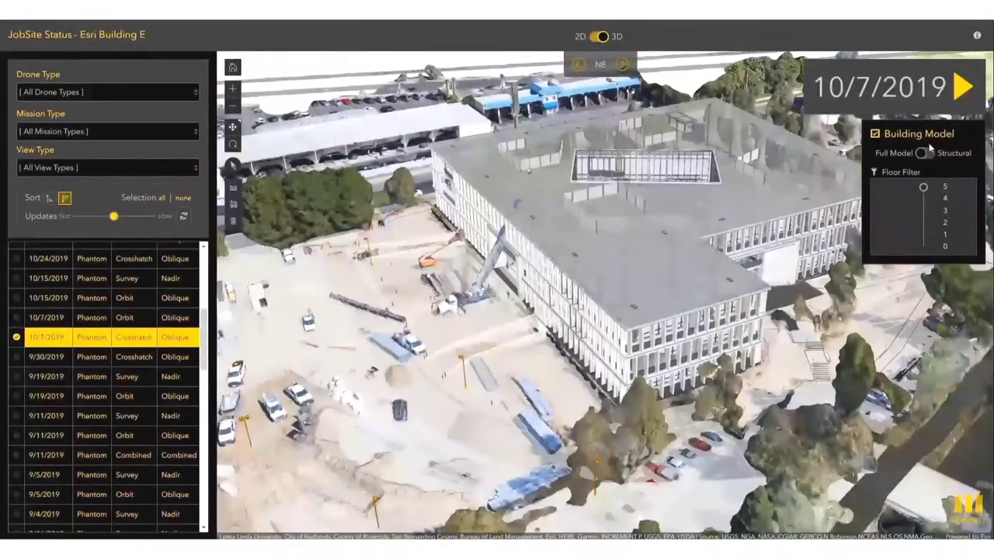
pyautogui.click(928, 154)
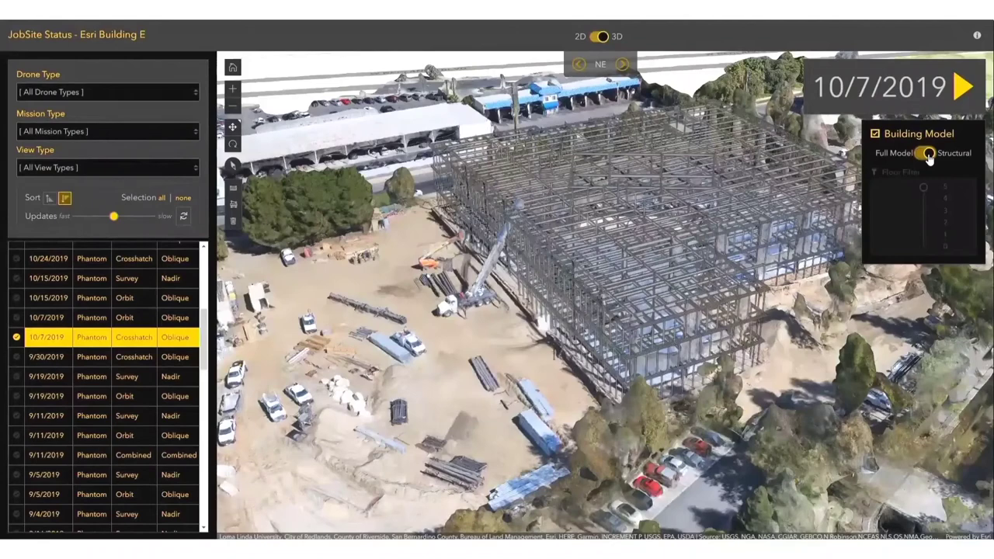
pyautogui.click(928, 155)
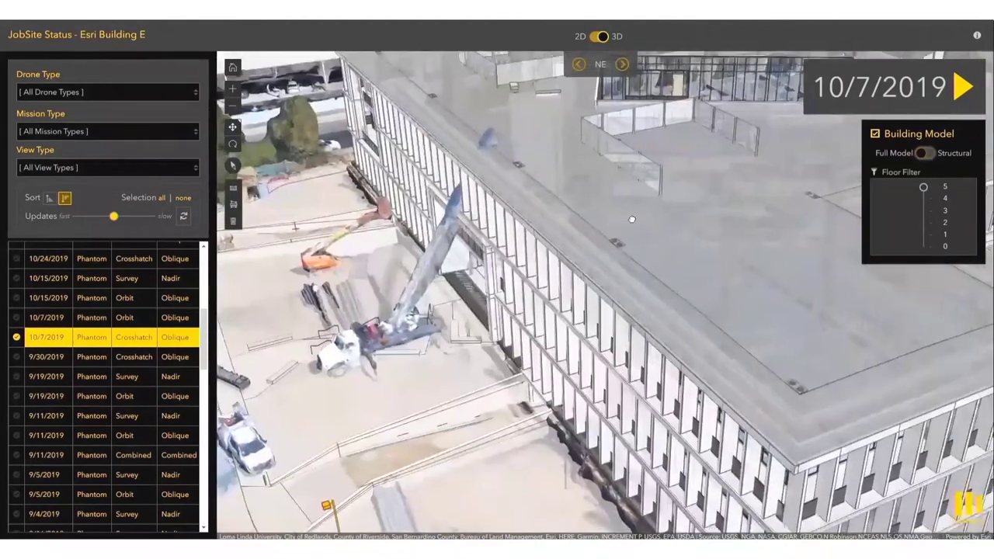
pyautogui.moveTo(923, 187)
pyautogui.mouseDown()
pyautogui.moveTo(923, 223)
pyautogui.moveTo(923, 187)
pyautogui.mouseUp()
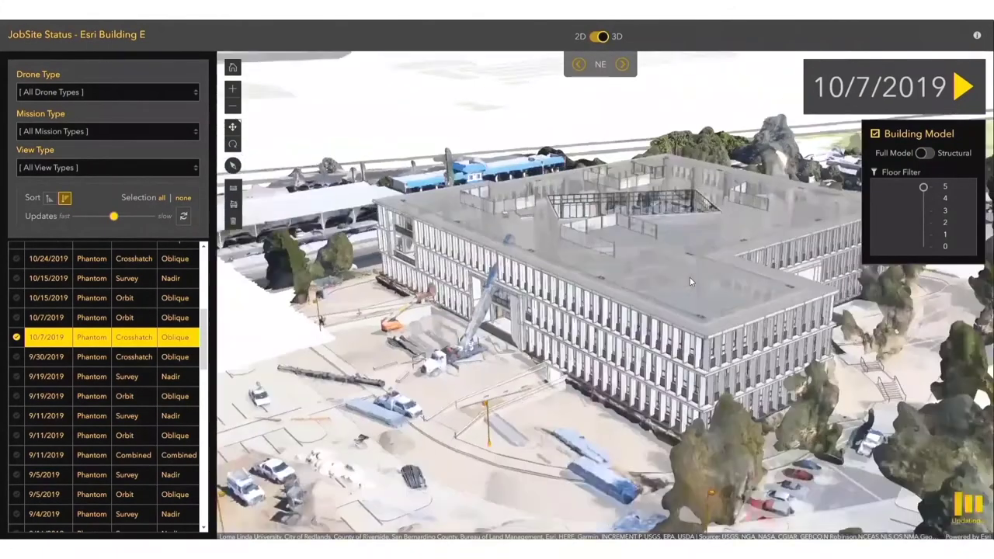
pyautogui.click(875, 134)
# Step: Load the 1/5/2020 orbit mission and outline the container: 91.53 m² area, 38.41 m perimeter
pyautogui.scroll(5, 13, 294)
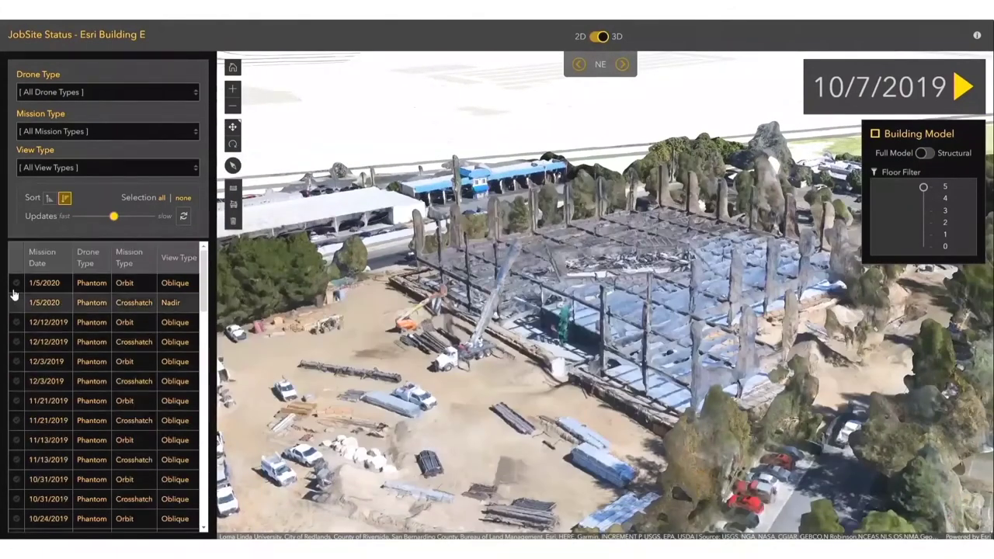
pyautogui.click(13, 287)
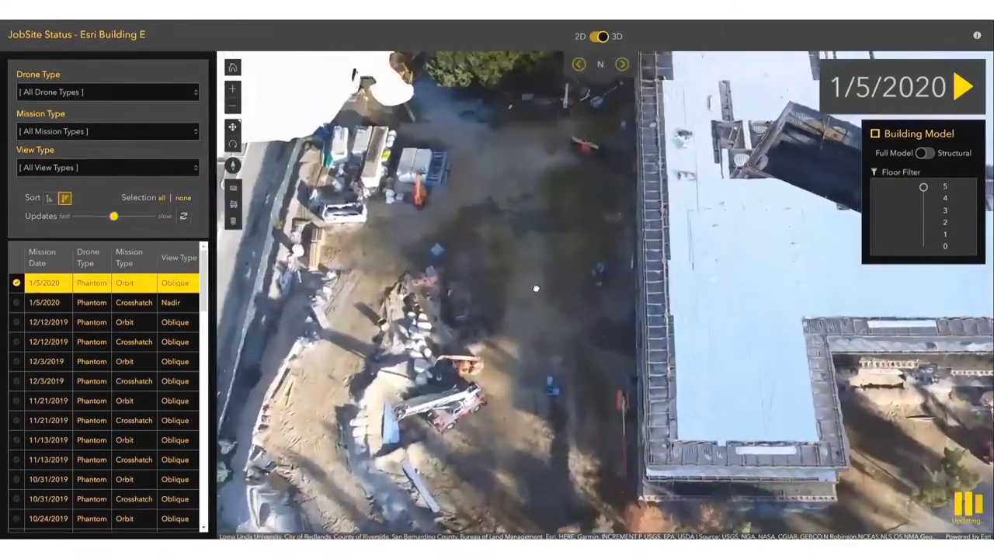
pyautogui.click(233, 204)
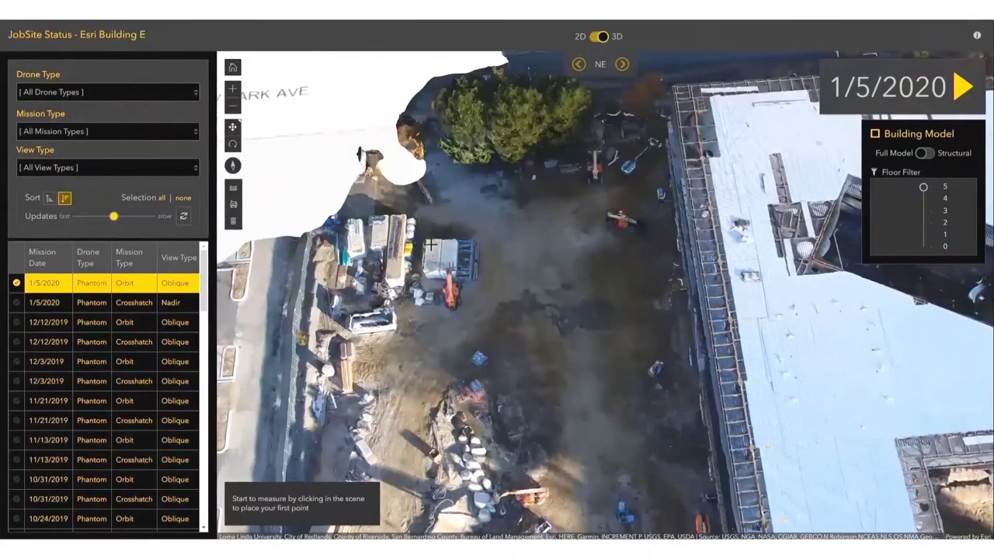
pyautogui.click(419, 238)
pyautogui.click(419, 284)
pyautogui.click(482, 284)
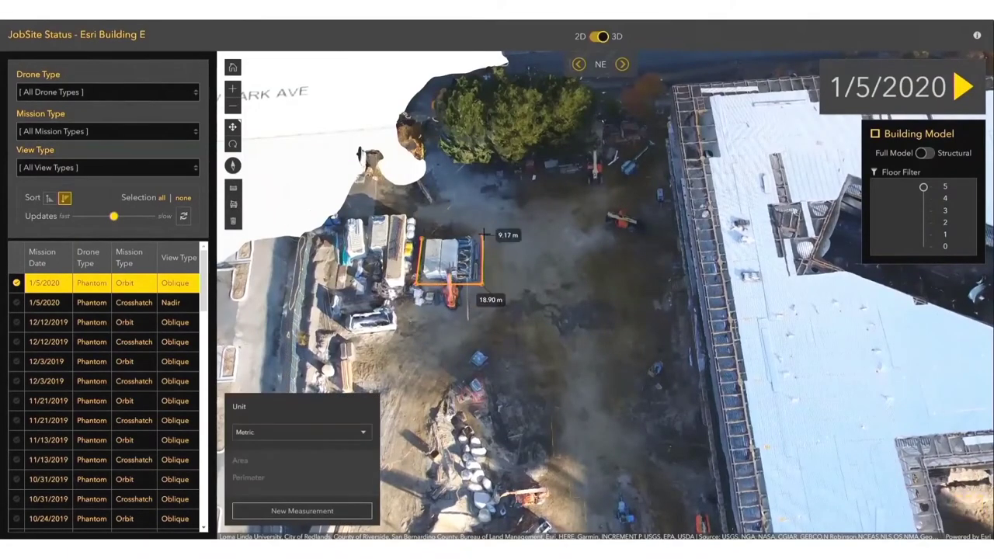
pyautogui.doubleClick(482, 235)
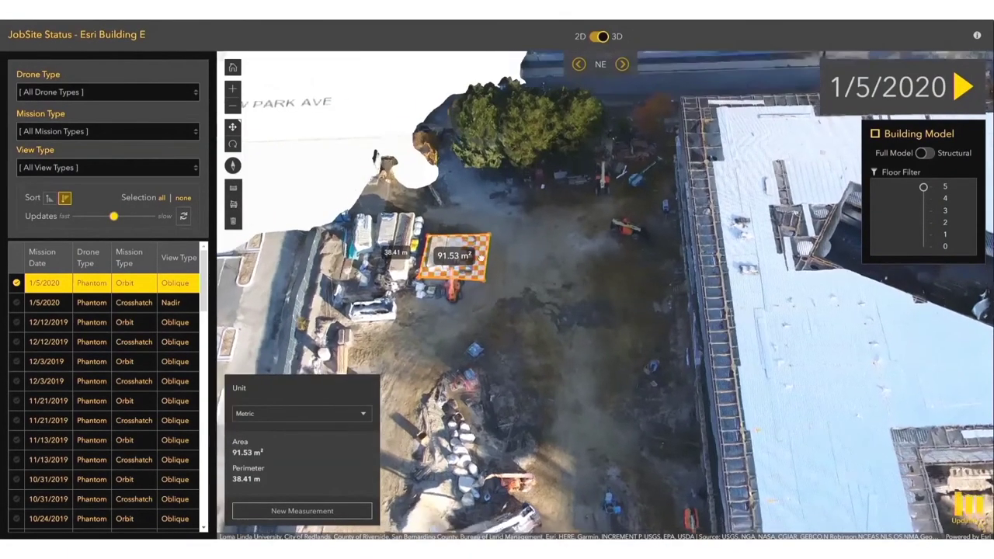